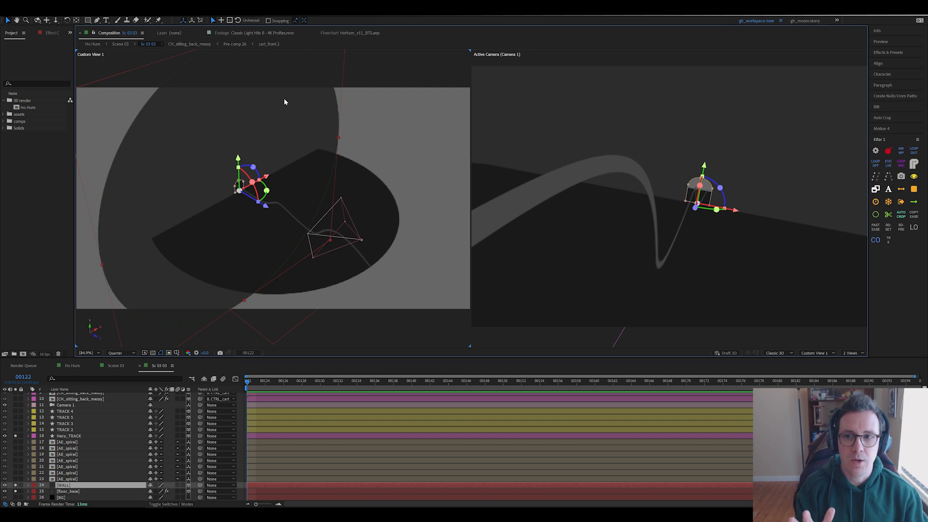
# - Select the floor_base layer and examine how the floor sits against the wall in the custom view
pyautogui.click(369, 212)
pyautogui.click(322, 116)
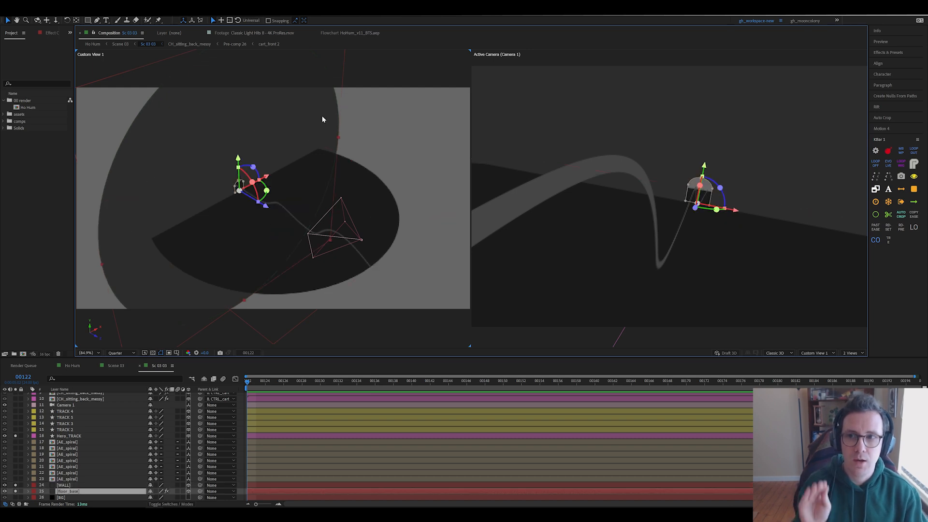
pyautogui.scroll(1, 304, 212)
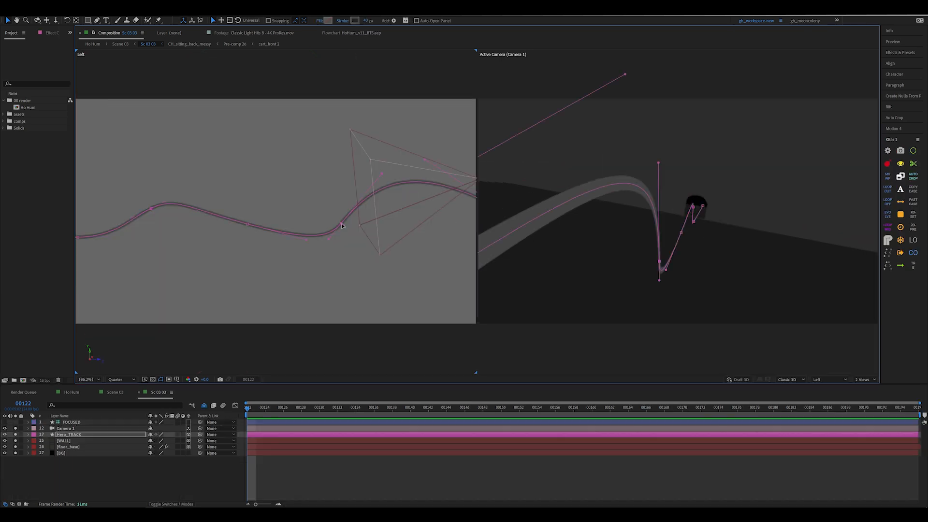
# - Reshape the Hero_TRACK path in the Left view by adjusting the vertex after the dip and its curve handle
pyautogui.moveTo(342, 224); pyautogui.dragTo(342, 224)
pyautogui.moveTo(382, 174); pyautogui.dragTo(359, 176)
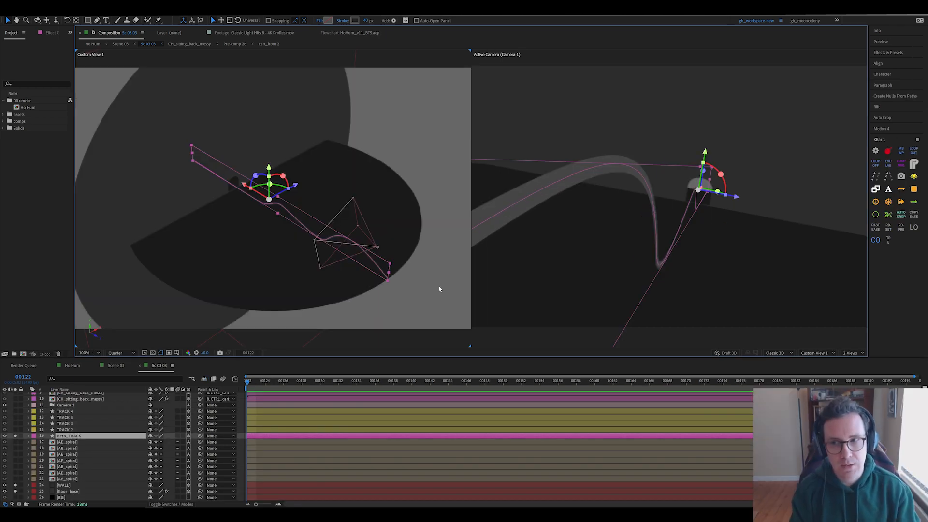
# - Move to frame 139, show the composition in a single view and preview the animation
pyautogui.moveTo(243, 382); pyautogui.dragTo(404, 382)
pyautogui.click(853, 353)
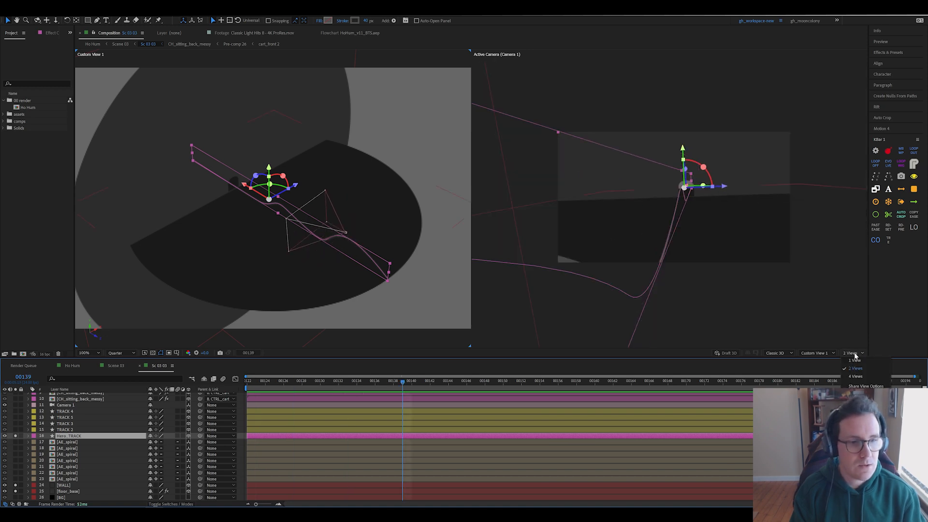
pyautogui.click(851, 363)
pyautogui.press('space')
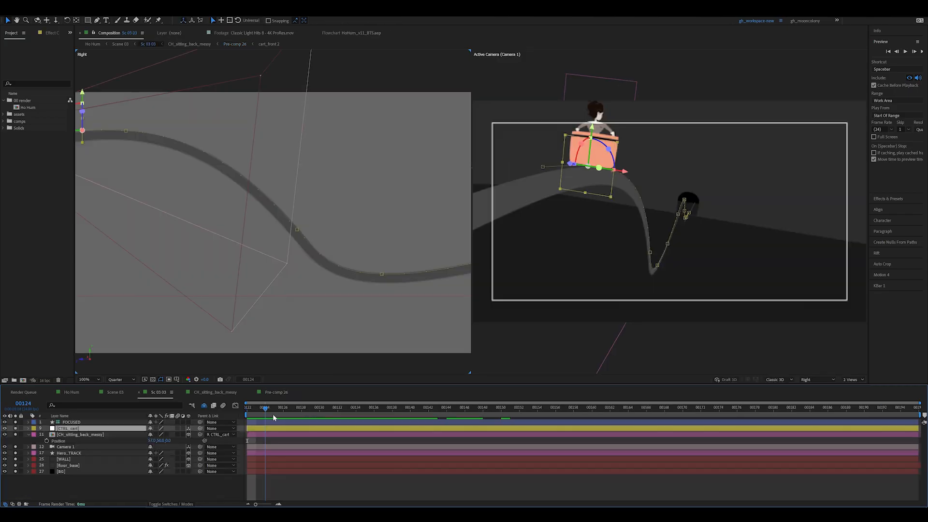
# - Nudge the CTRL_cart null along the track in the Right view at frame 145
pyautogui.moveTo(274, 417); pyautogui.dragTo(338, 427)
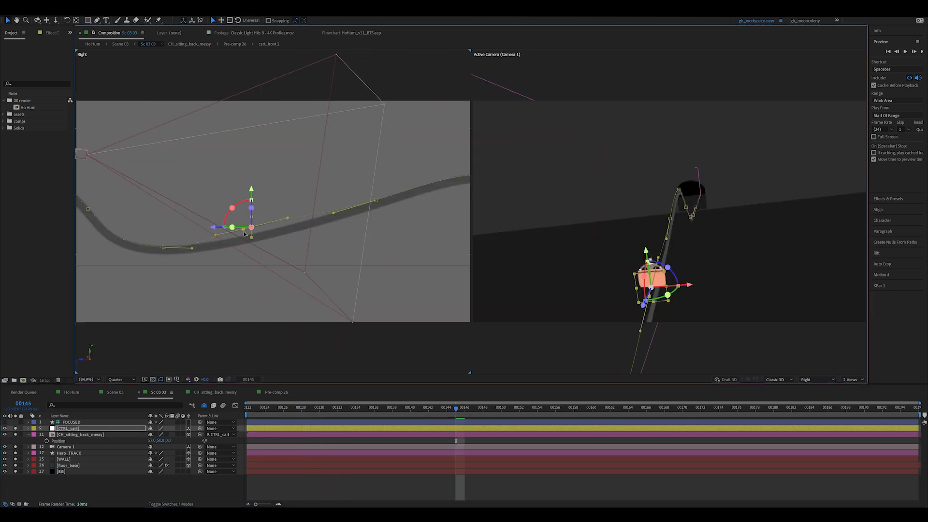
pyautogui.moveTo(244, 235); pyautogui.dragTo(246, 237)
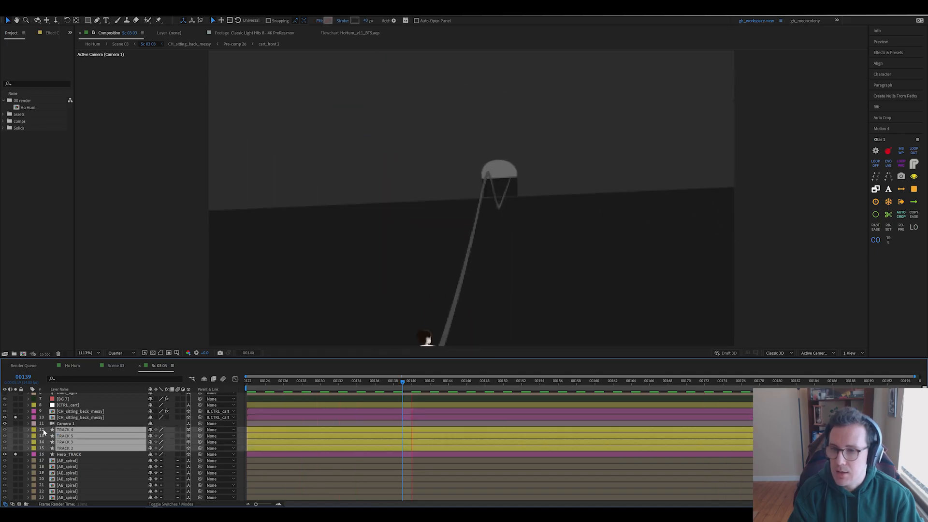
# - Solo the four numbered TRACK layers so they display alongside Hero_TRACK
pyautogui.click(16, 430)
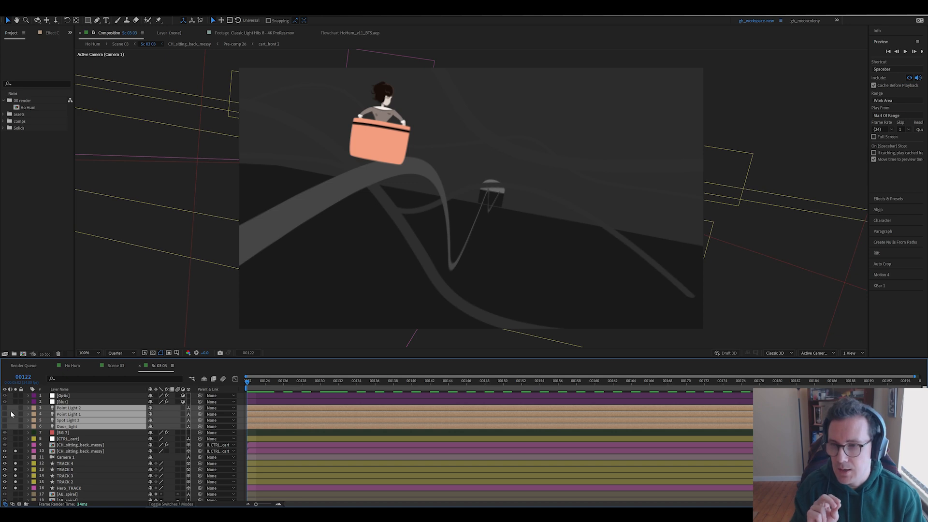
# - Turn on the Point Light 2, Point Light 1, Spot Light 2 and Door_light layers and preview the lit scene
pyautogui.press('F2')
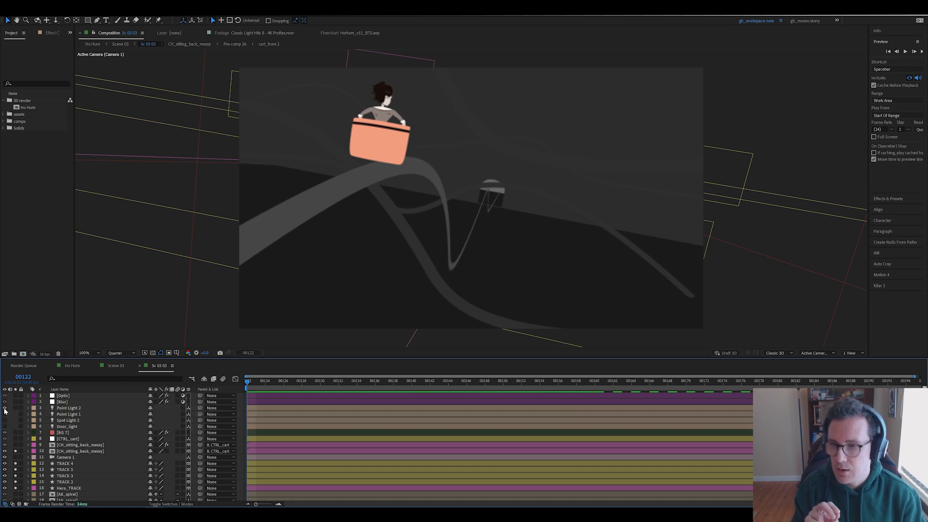
pyautogui.click(5, 409)
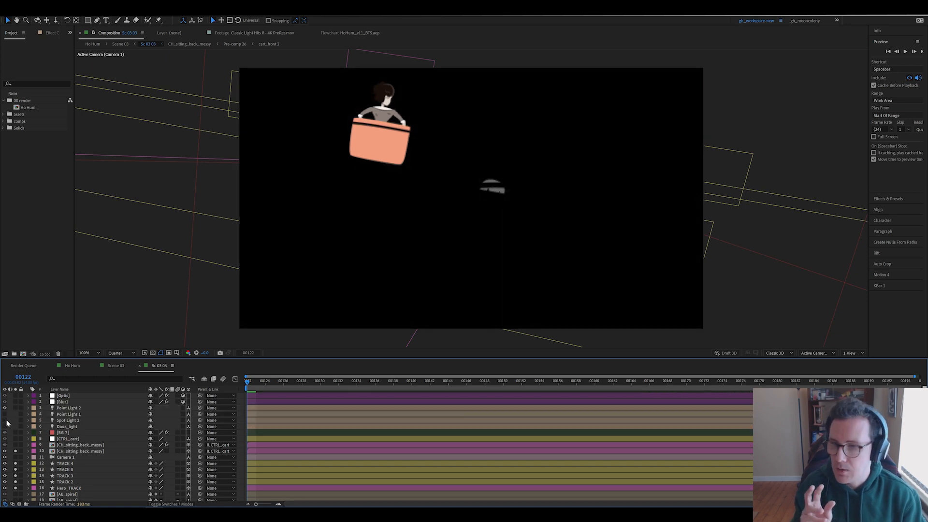
pyautogui.click(5, 419)
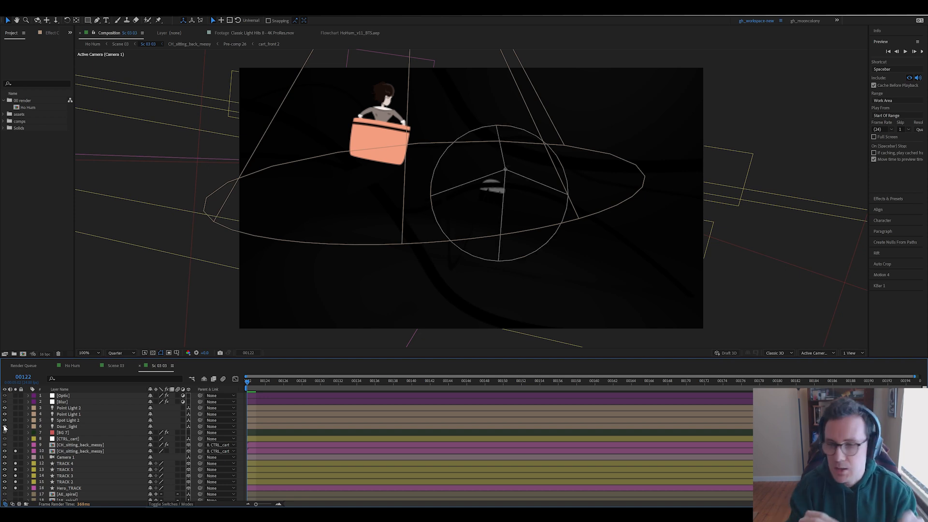
pyautogui.press('F11')
pyautogui.press('space')
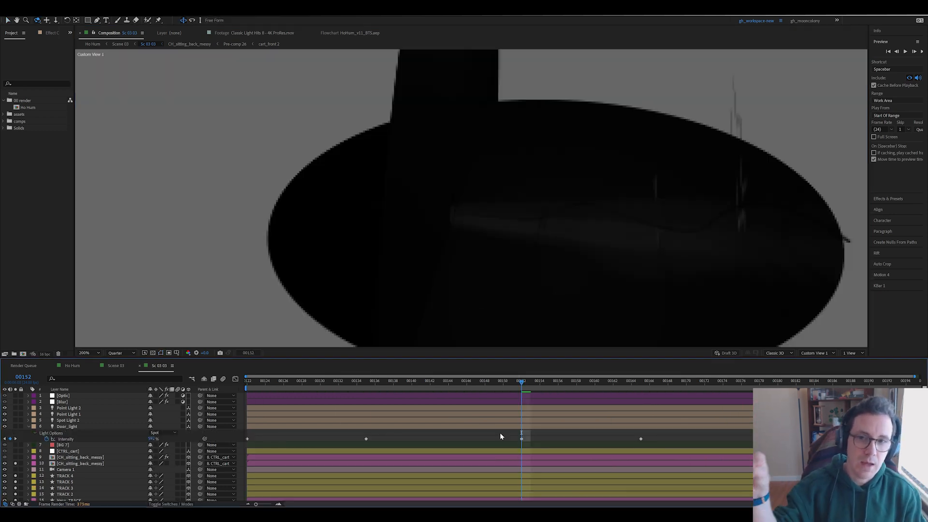
# - Adjust the Door_light intensity at frame 152 and preview the animation
pyautogui.moveTo(153, 438); pyautogui.dragTo(243, 447)
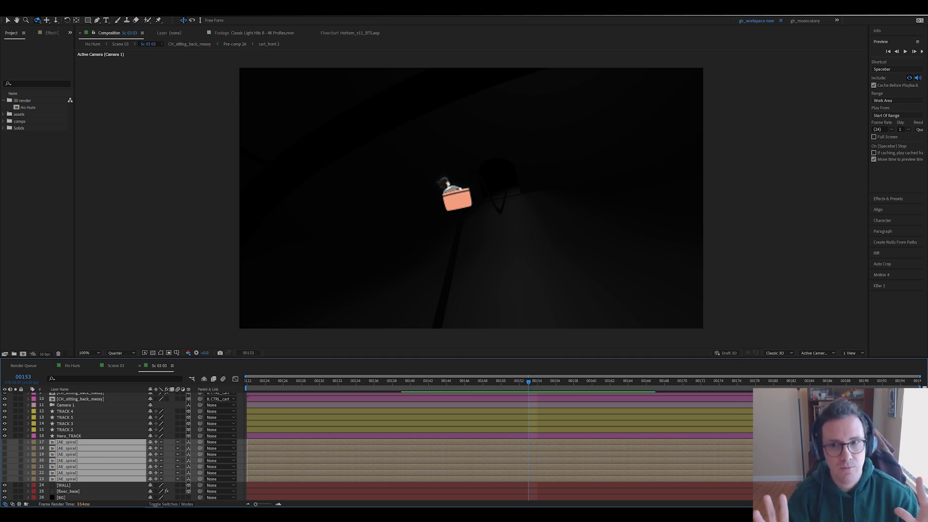
pyautogui.press('space')
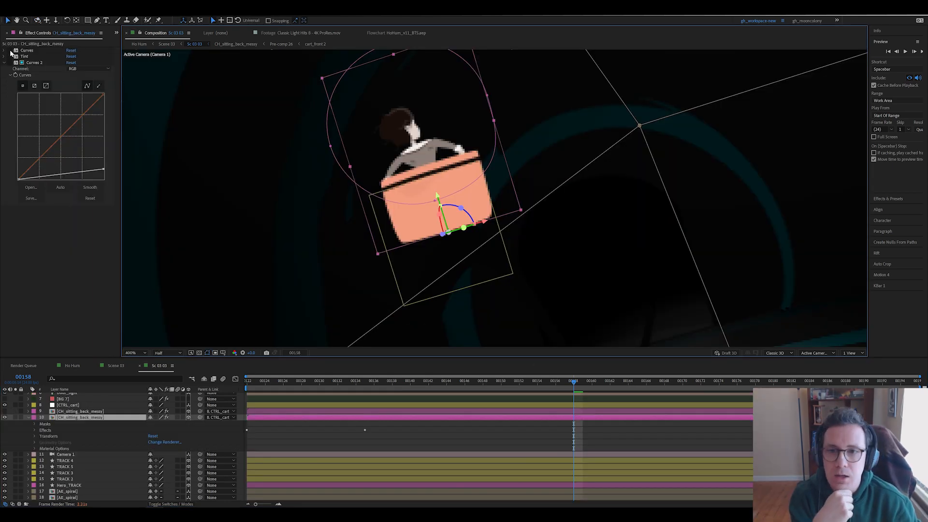
# - Turn on the Curves, Tint and Curves 2 effects on the CH_sitting_back_messy layer
pyautogui.click(11, 52)
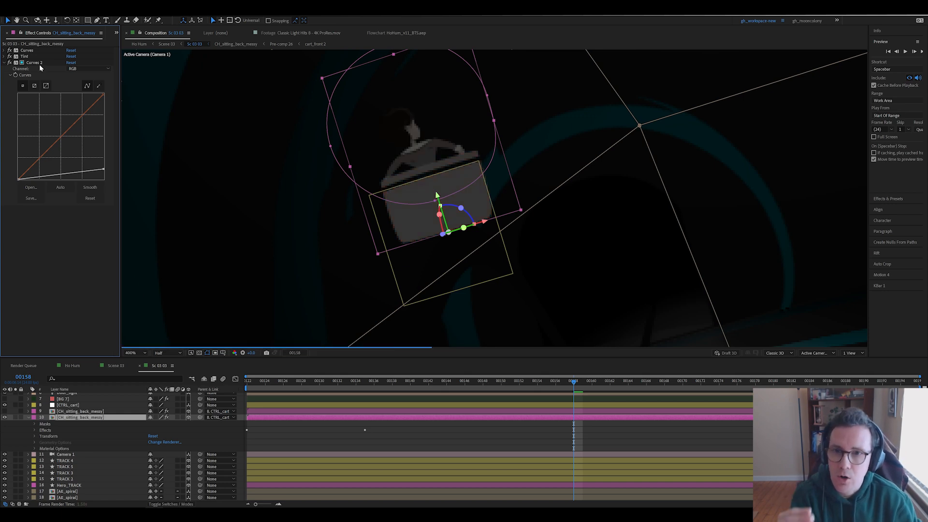
pyautogui.click(538, 433)
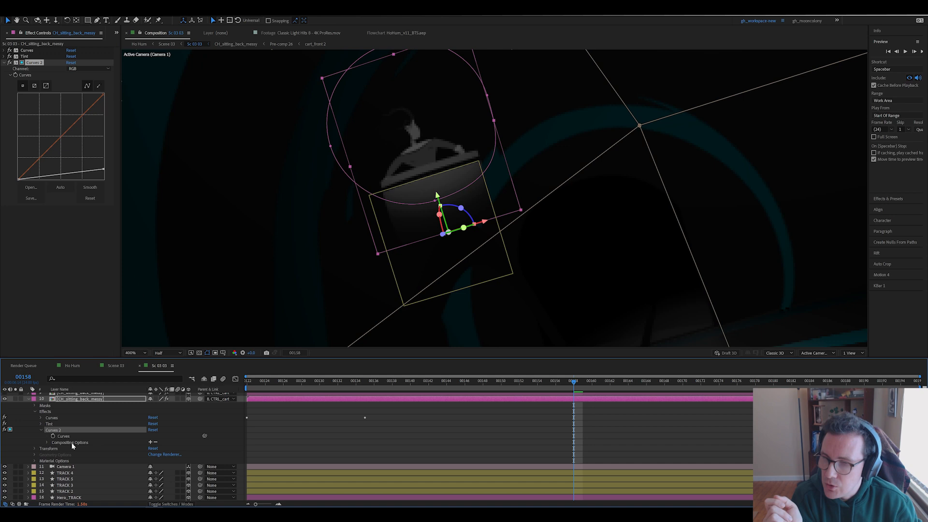
# - Expand the Compositing Options of Curves 2 and check its mask reference against the character layer's Mask 1
pyautogui.click(53, 442)
pyautogui.click(47, 443)
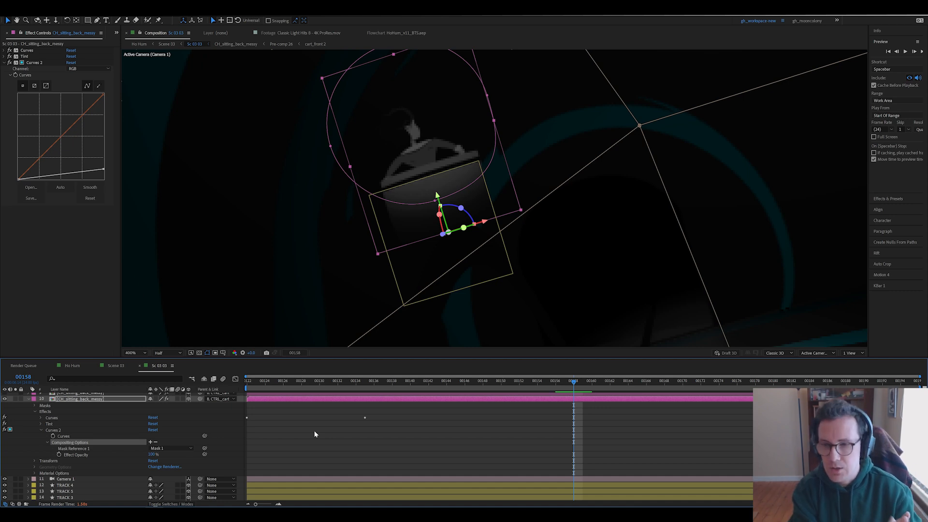
pyautogui.click(399, 162)
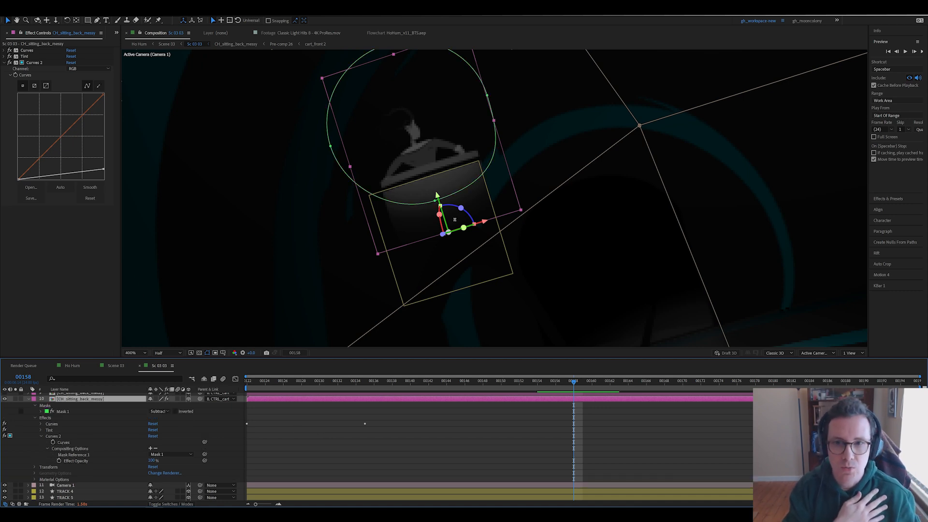
# - Hide the layer controls and raise the white end point of the Curves 2 curve to brighten the cart
pyautogui.hotkey('ctrl', 'shift', 'h')
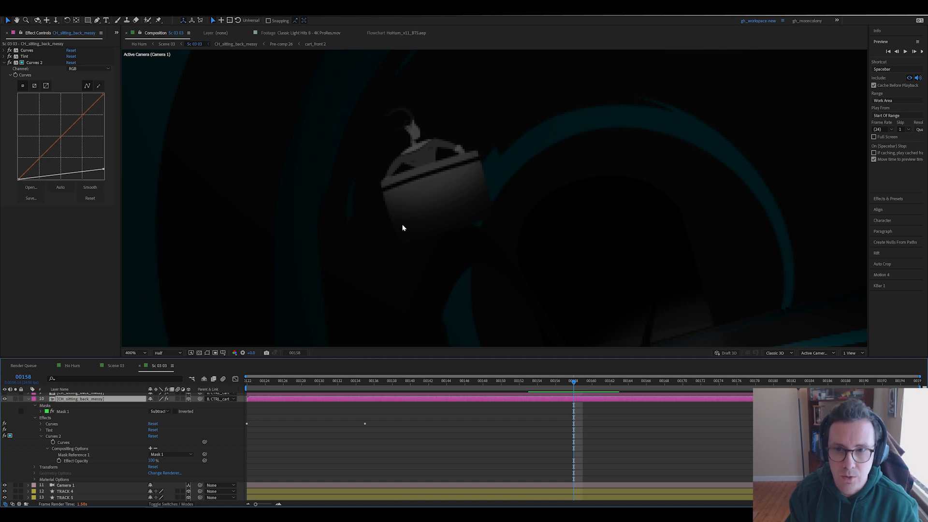
pyautogui.click(60, 436)
pyautogui.moveTo(103, 170); pyautogui.dragTo(107, 147)
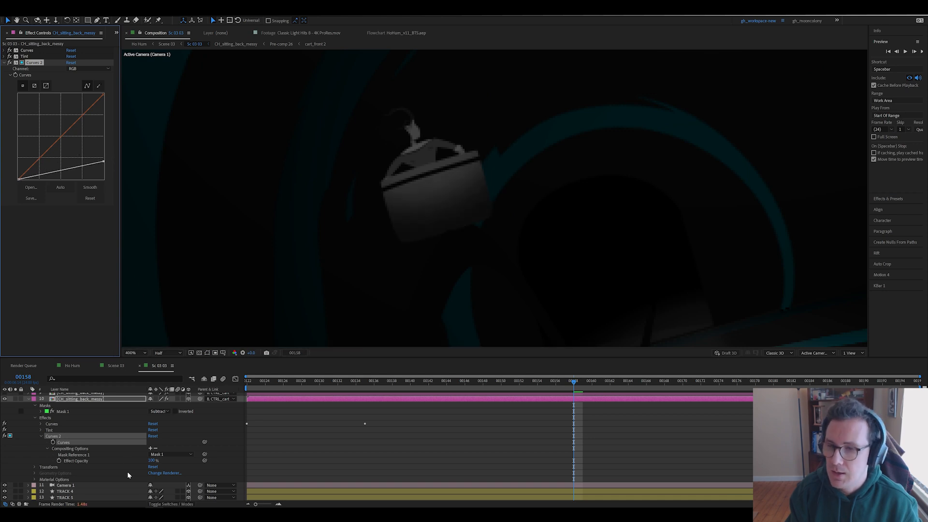
# - Select Mask 1 on the character layer and show the layer controls again
pyautogui.click(69, 413)
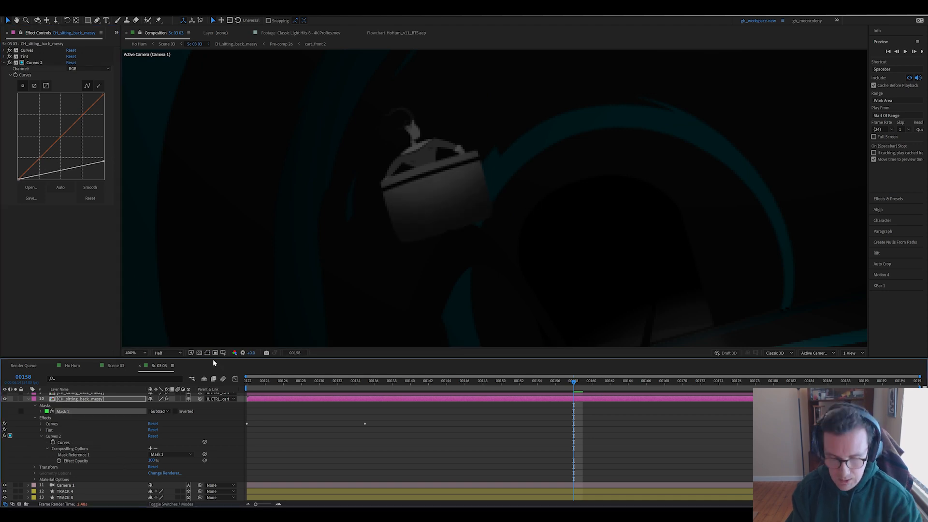
pyautogui.hotkey('ctrl', 'shift', 'h')
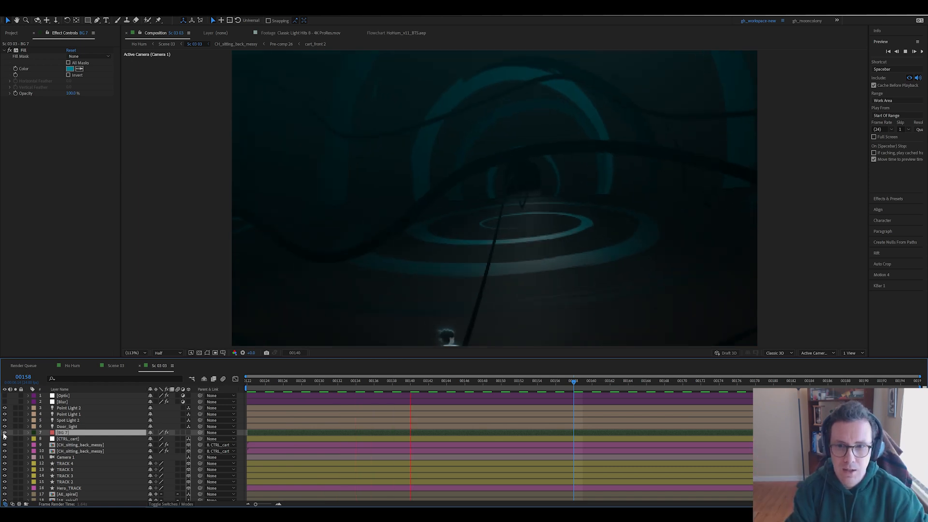
# - Stop playback at frame 142 and display the layer controls to examine the BG 7 layer's mask outline
pyautogui.press('space')
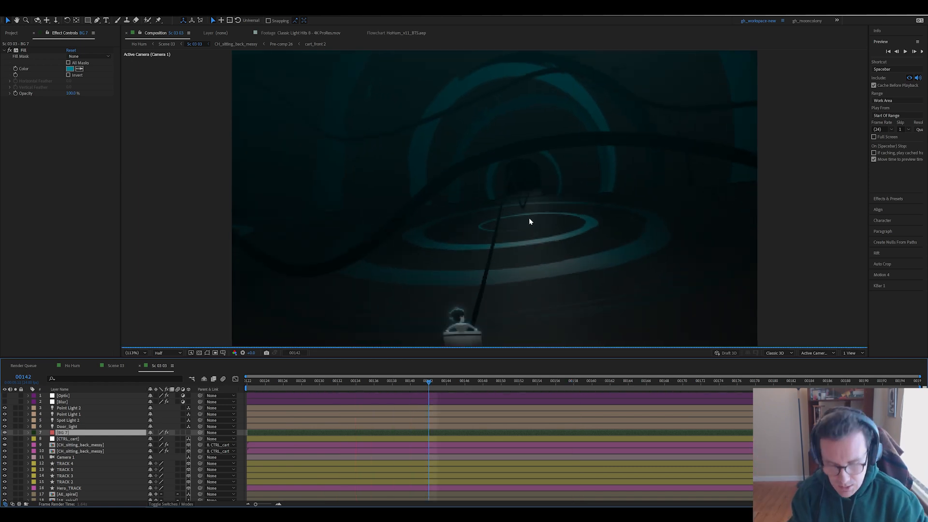
pyautogui.hotkey('ctrl', 'shift', 'h')
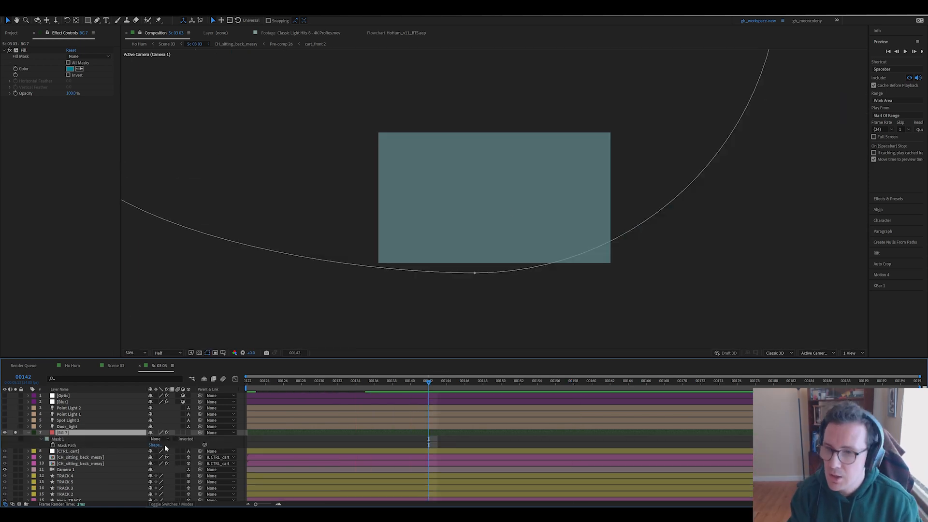
pyautogui.press(',')
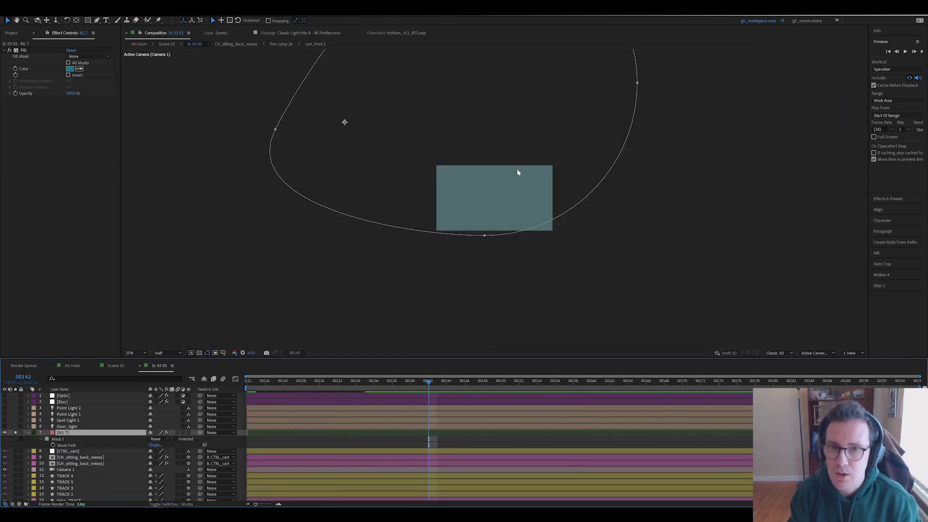
pyautogui.press('.')
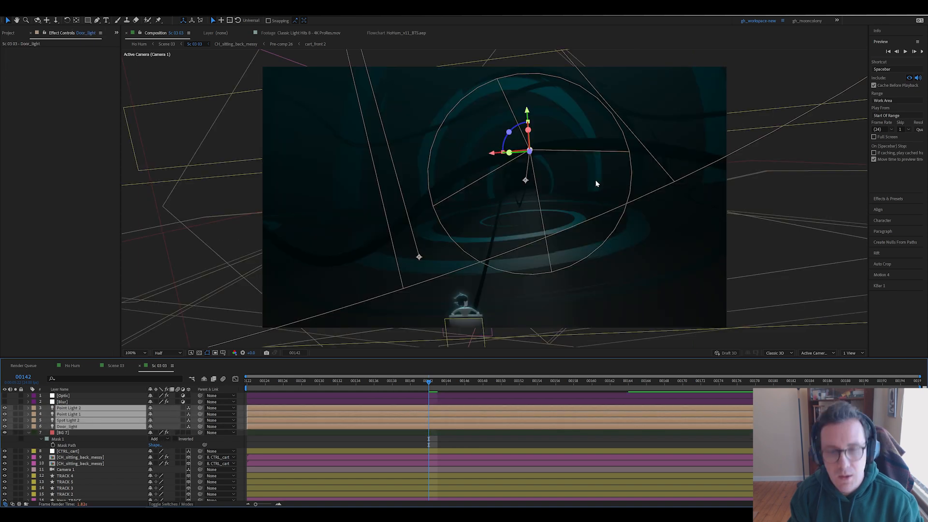
# - Preview the scene and turn on the Optic adjustment layer
pyautogui.press('space')
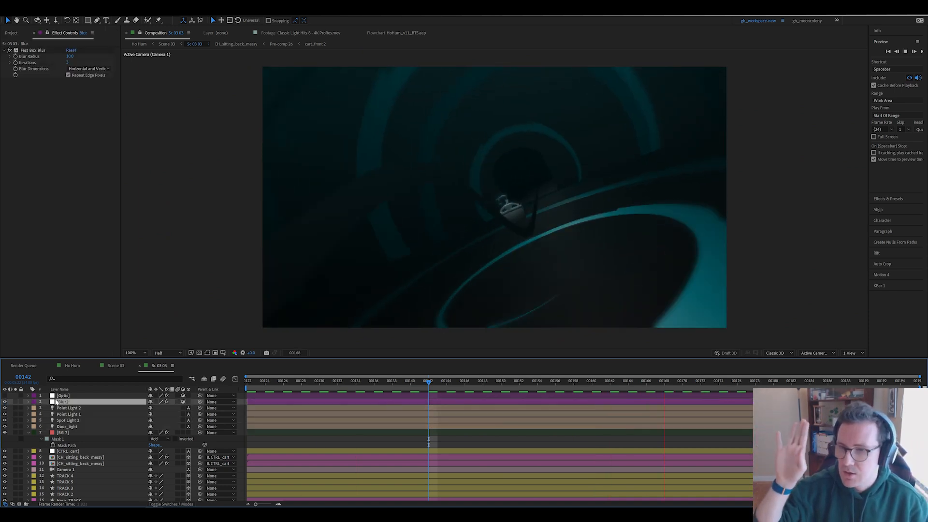
pyautogui.click(6, 396)
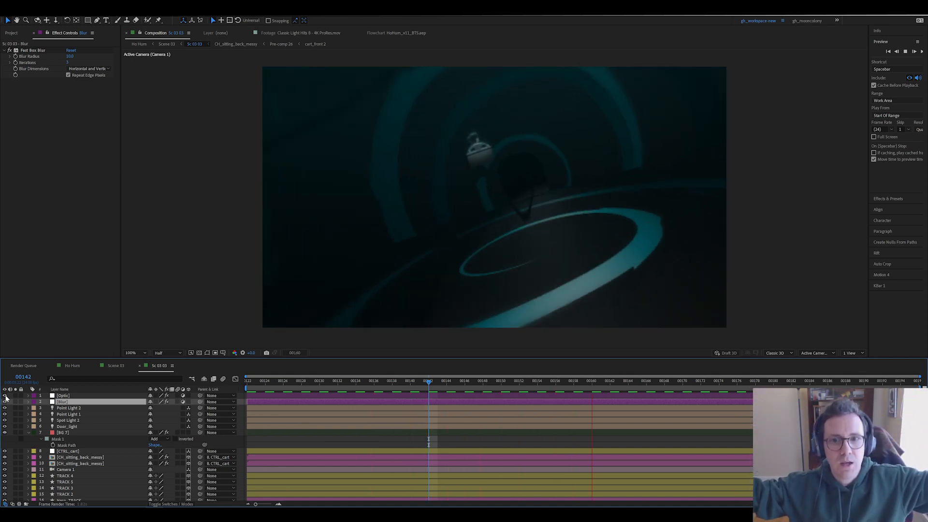
# - Open the Scene 03 composition
pyautogui.click(116, 365)
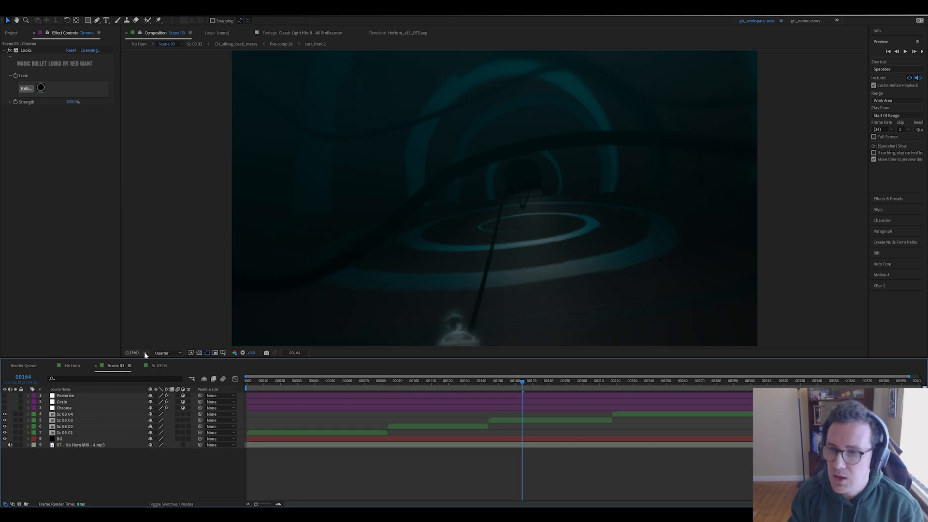